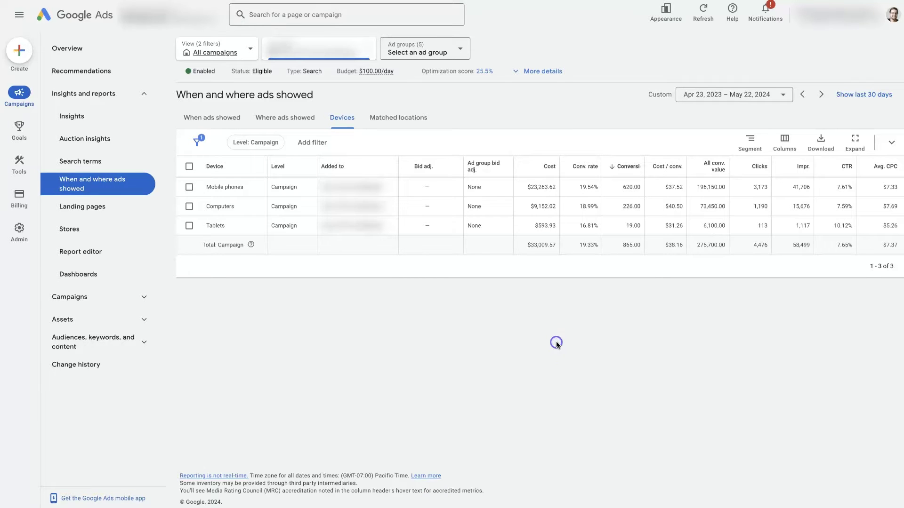
# - Preview the new interface design options without choosing one, and toggle the Insights and reports list
pyautogui.click(667, 16)
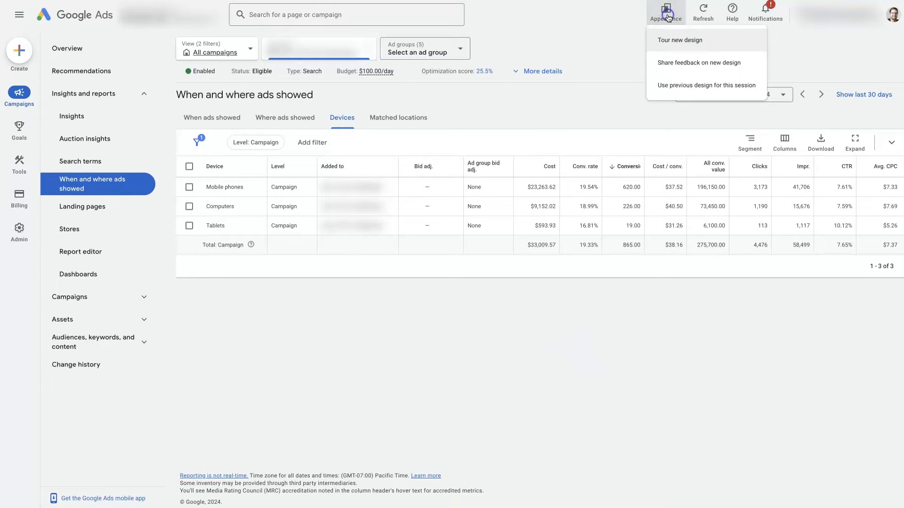
pyautogui.click(619, 23)
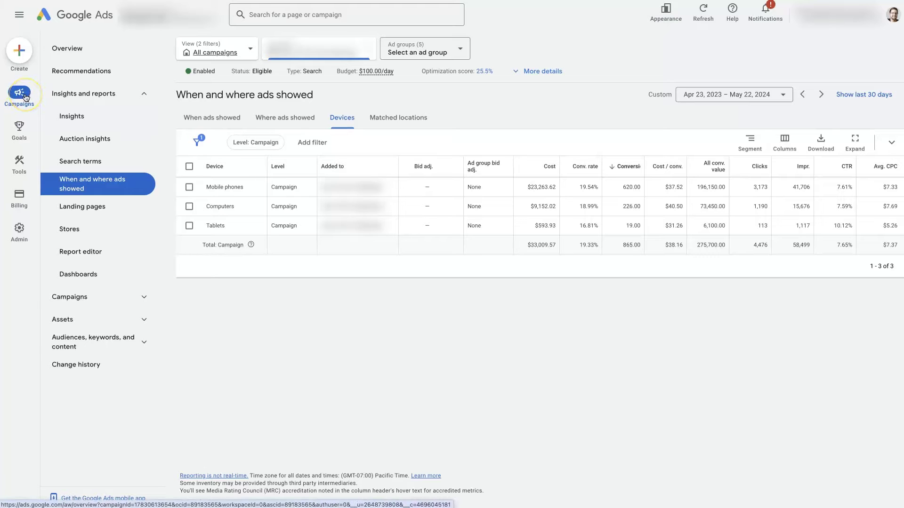
pyautogui.click(143, 98)
pyautogui.click(147, 96)
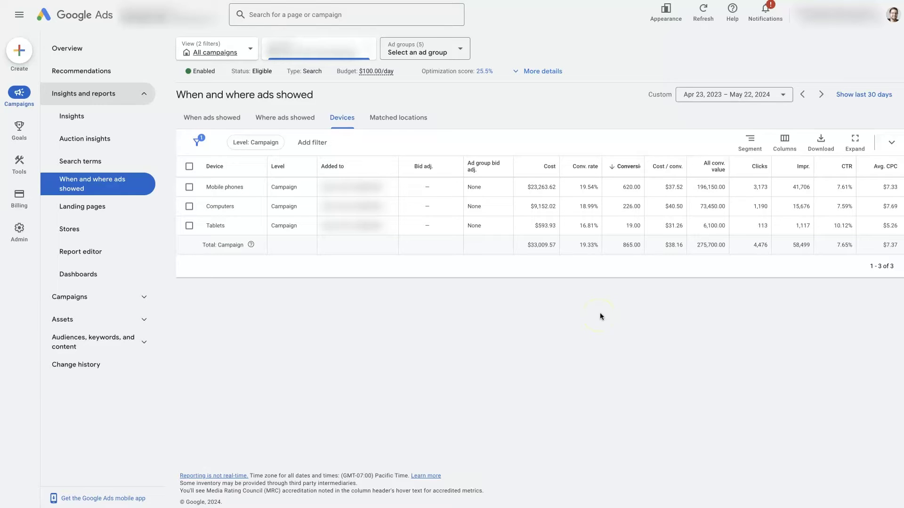
# - Point out the Tablets clicks figure of 113 and review the report's column options without changes
pyautogui.moveTo(757, 225); pyautogui.dragTo(767, 228)
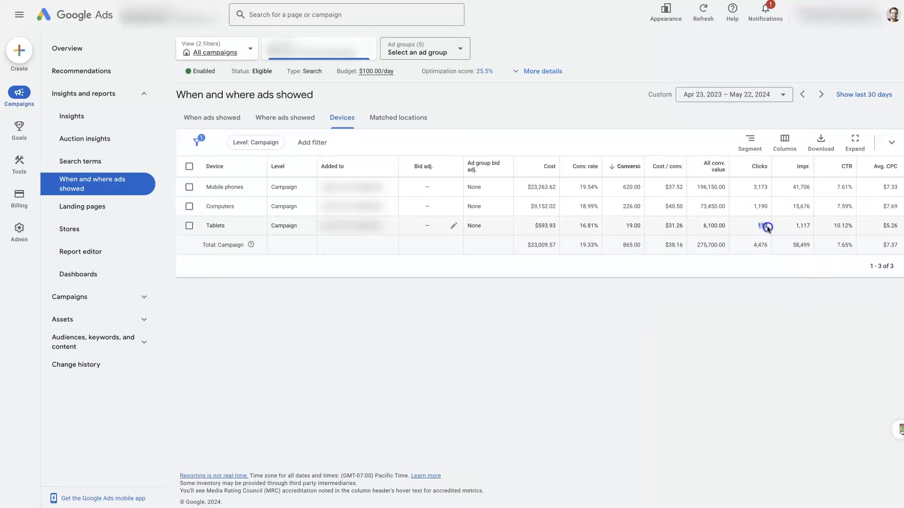
pyautogui.click(765, 316)
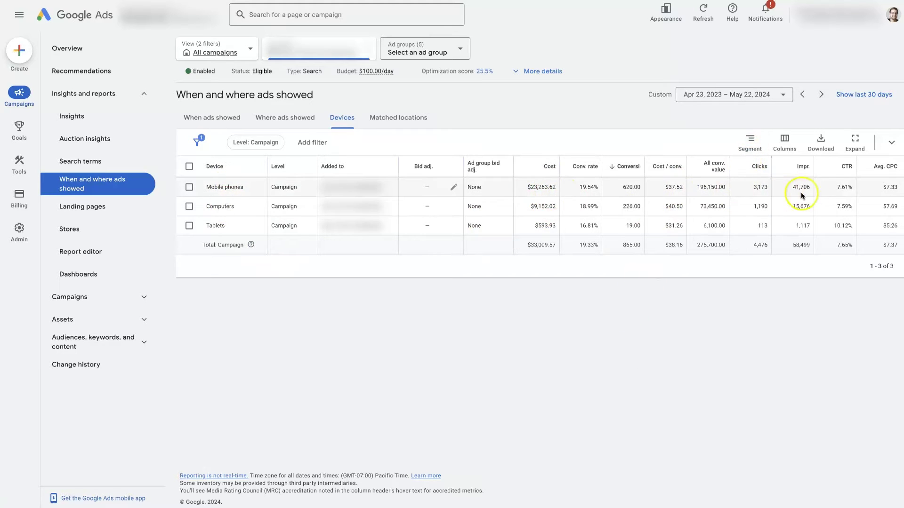
pyautogui.click(784, 139)
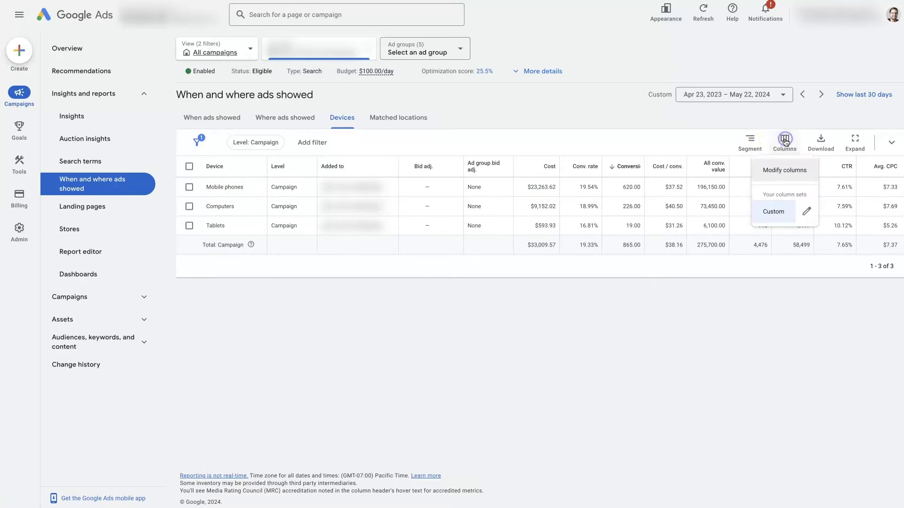
pyautogui.click(783, 174)
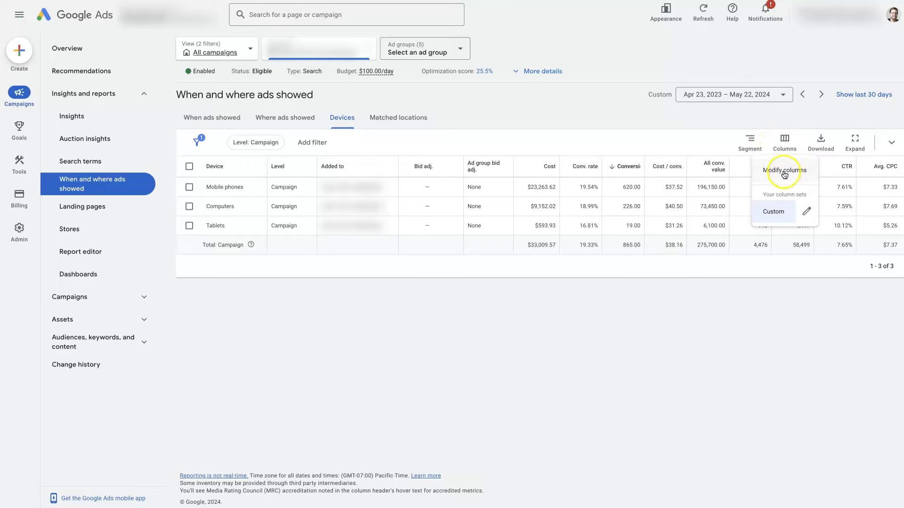
pyautogui.click(740, 341)
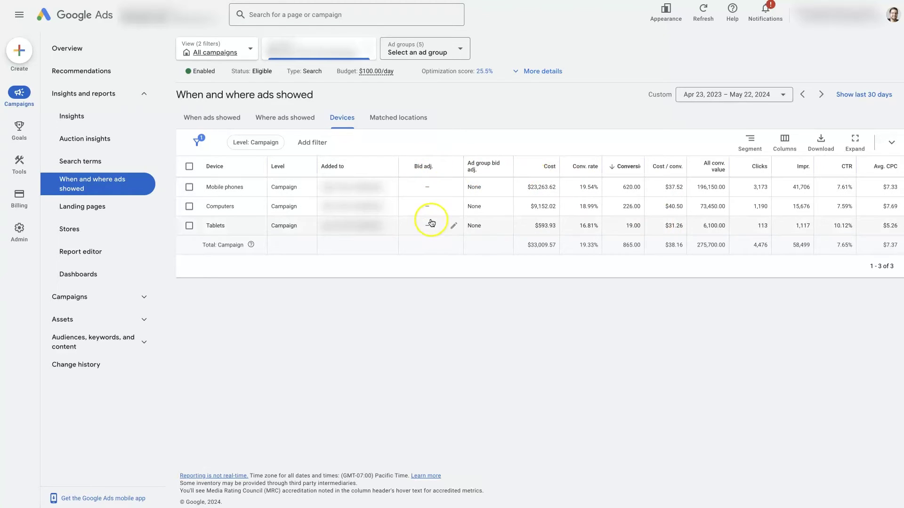
# - Enter a 20% bid decrease for computers in the bid adjustment editor
pyautogui.moveTo(448, 188)
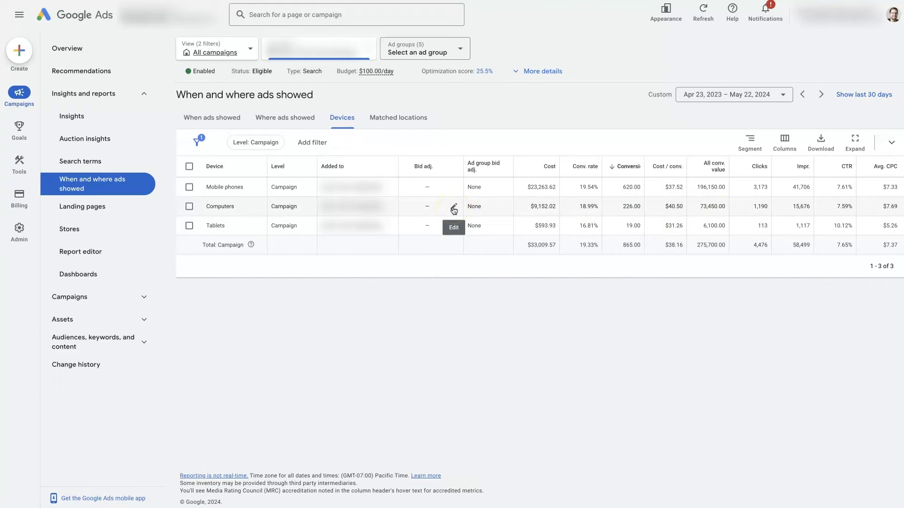
pyautogui.click(454, 209)
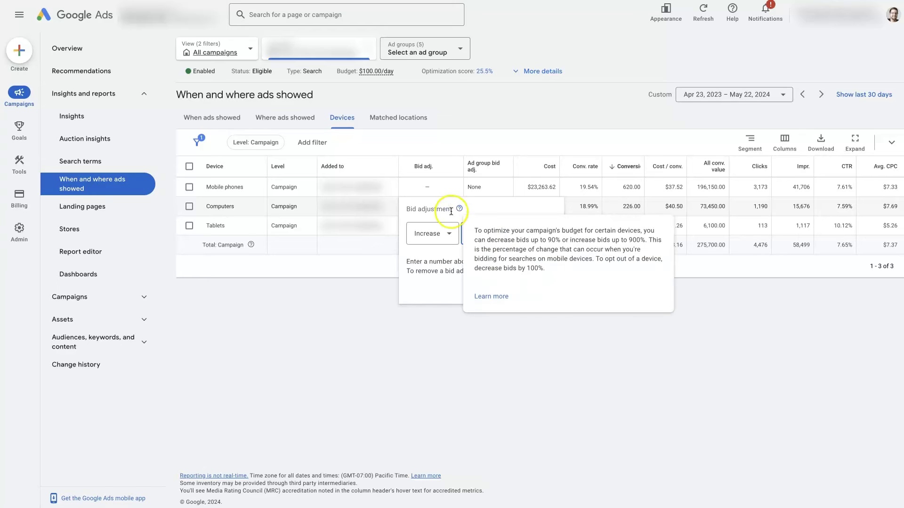
pyautogui.click(438, 236)
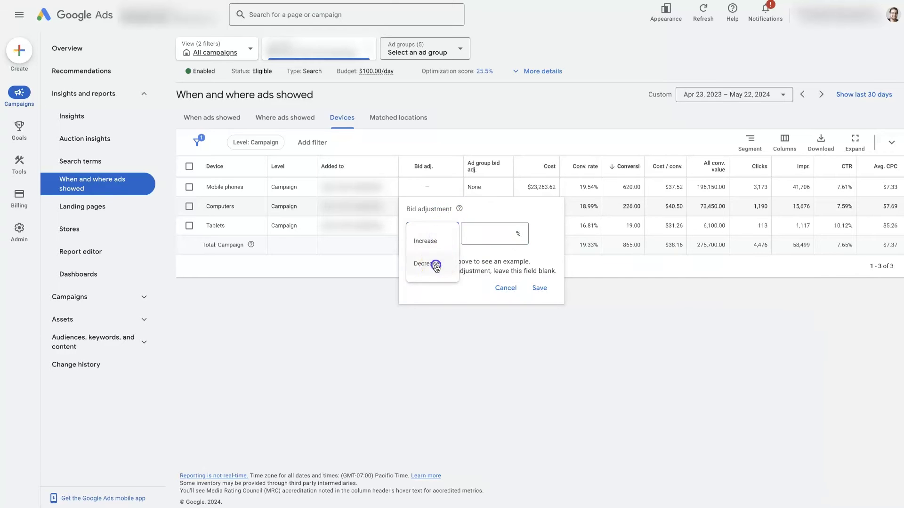
pyautogui.click(431, 264)
pyautogui.click(490, 232)
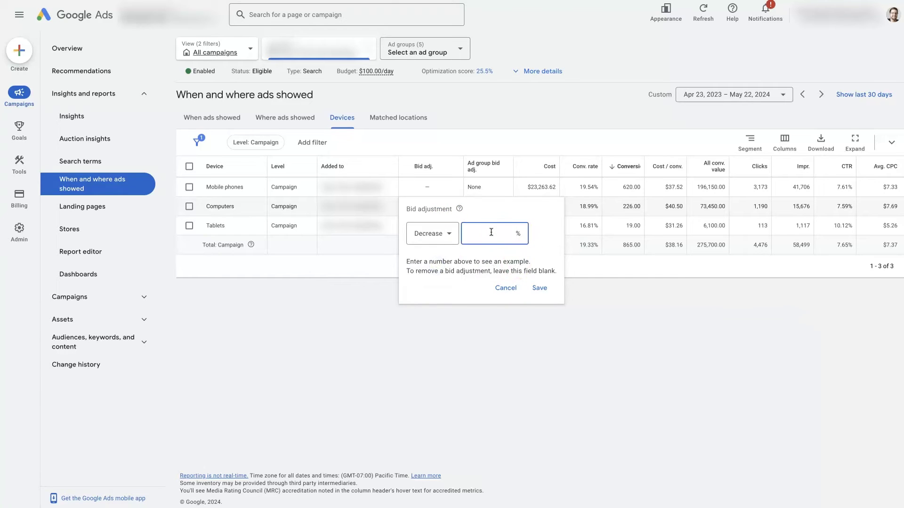
pyautogui.write('20')
pyautogui.click(495, 245)
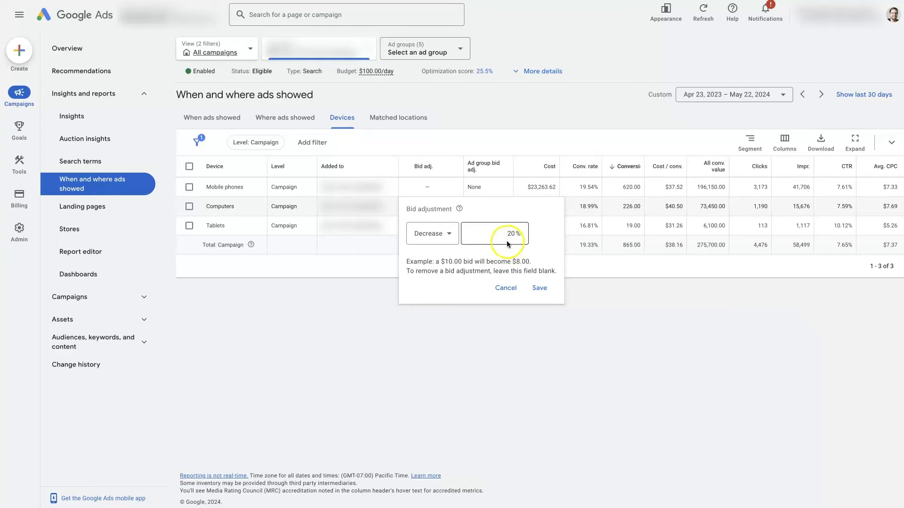
pyautogui.click(543, 247)
# - Point out the $10.00 example amount, then discard the 20% computers adjustment unsaved
pyautogui.click(205, 230)
pyautogui.click(253, 213)
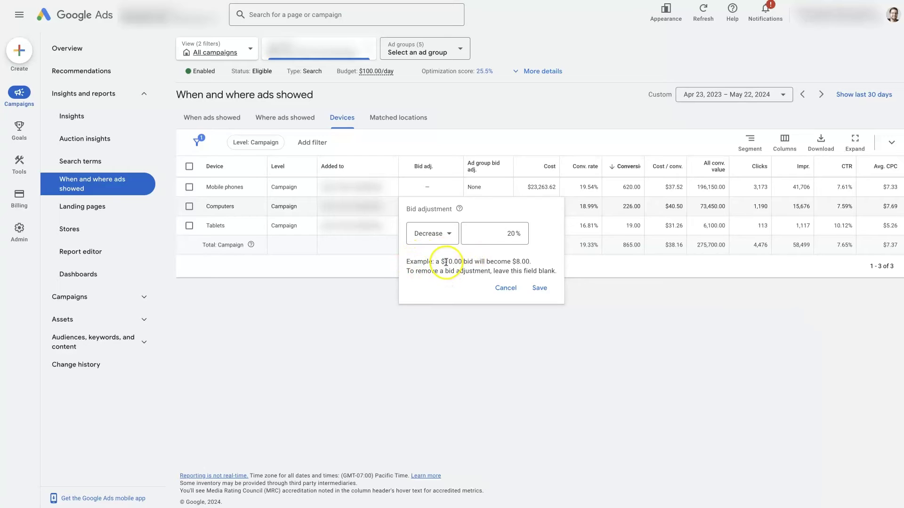
pyautogui.moveTo(445, 262); pyautogui.dragTo(453, 262)
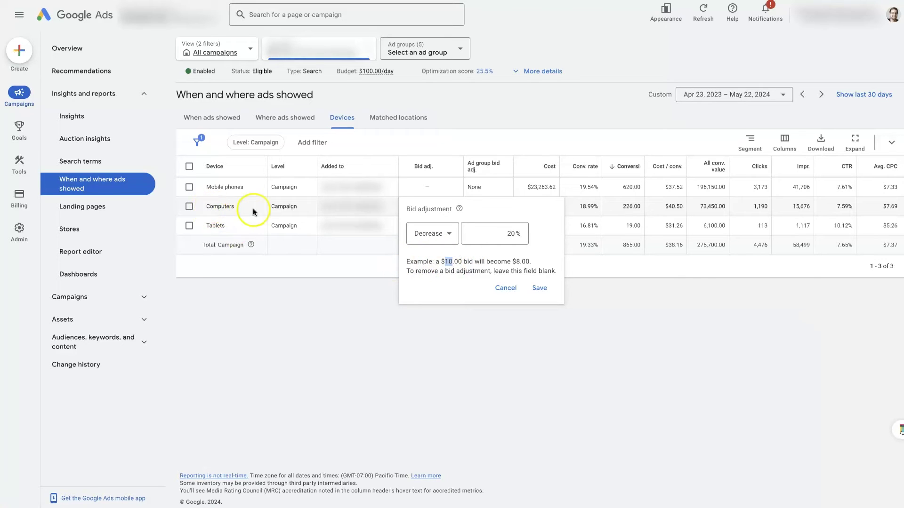
pyautogui.click(515, 262)
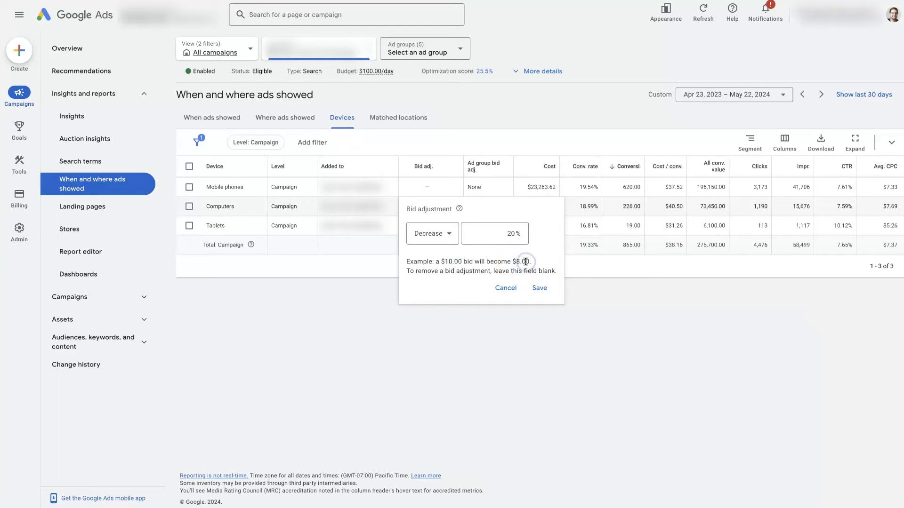
pyautogui.click(505, 292)
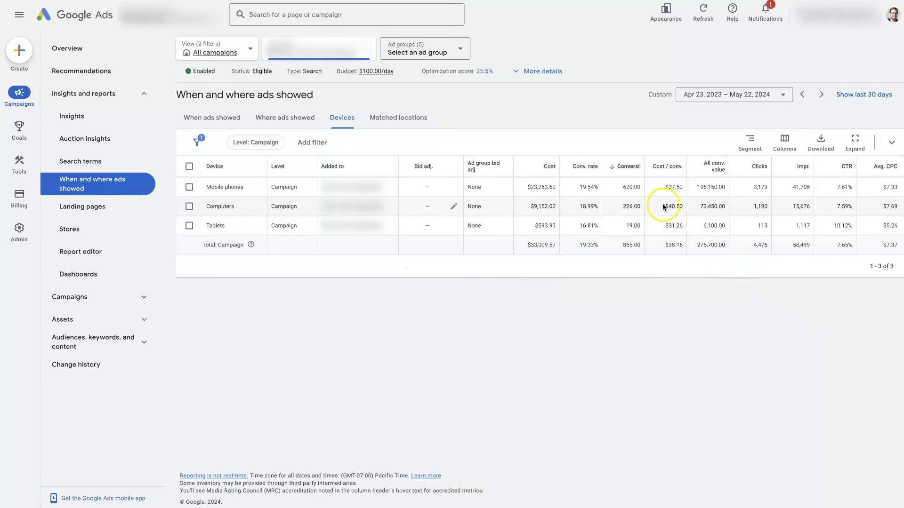
# - Note the computers' $40.50 cost per conversion, try a 90% bid decrease, then discard it
pyautogui.moveTo(665, 206); pyautogui.dragTo(682, 207)
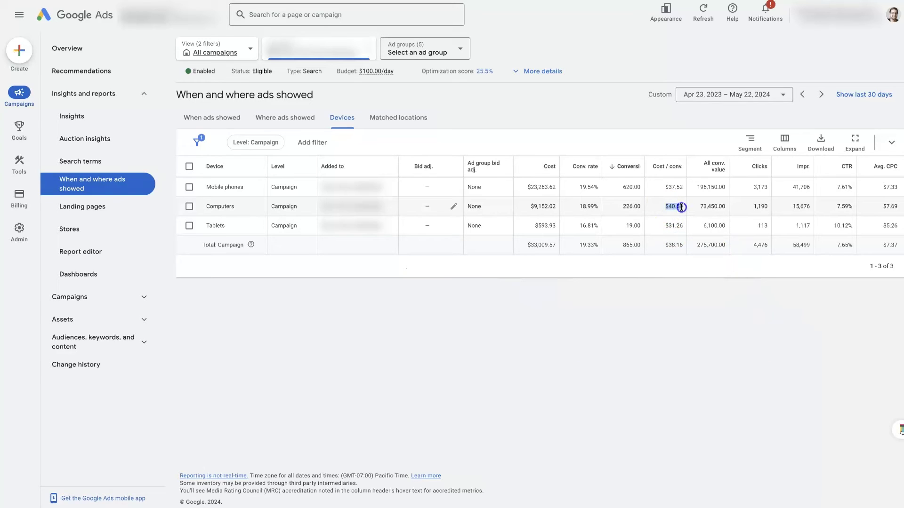
pyautogui.click(681, 207)
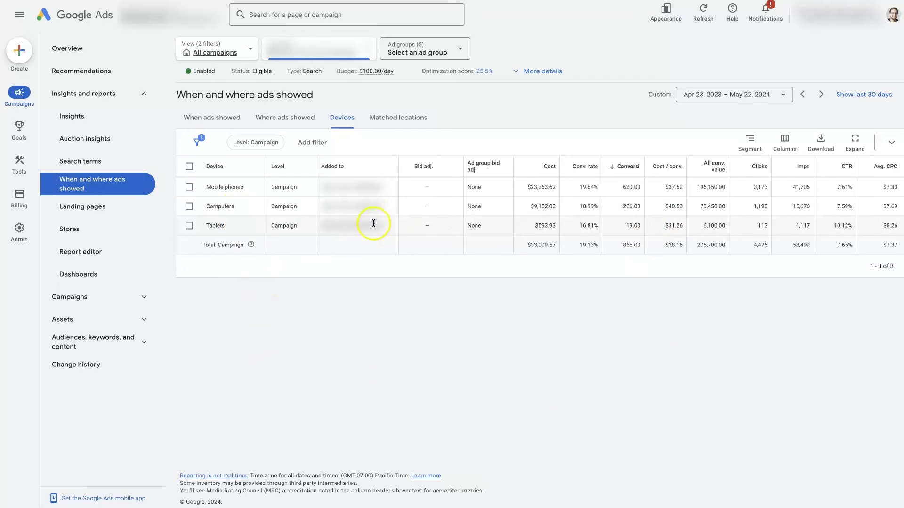
pyautogui.click(454, 210)
pyautogui.click(429, 233)
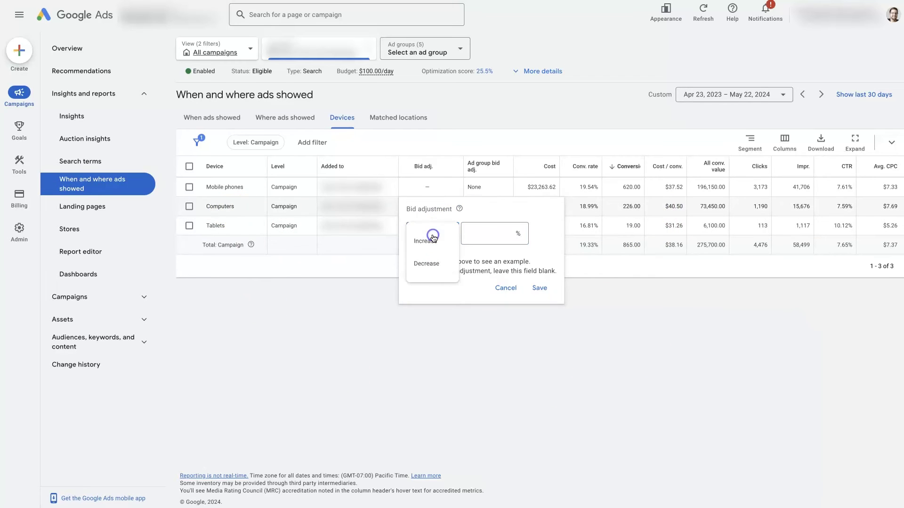
pyautogui.click(440, 267)
pyautogui.click(496, 233)
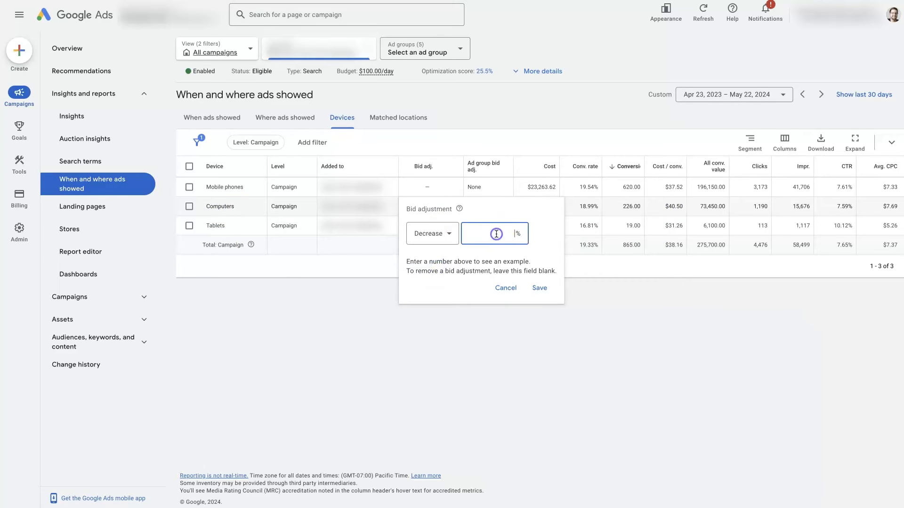
pyautogui.write('90')
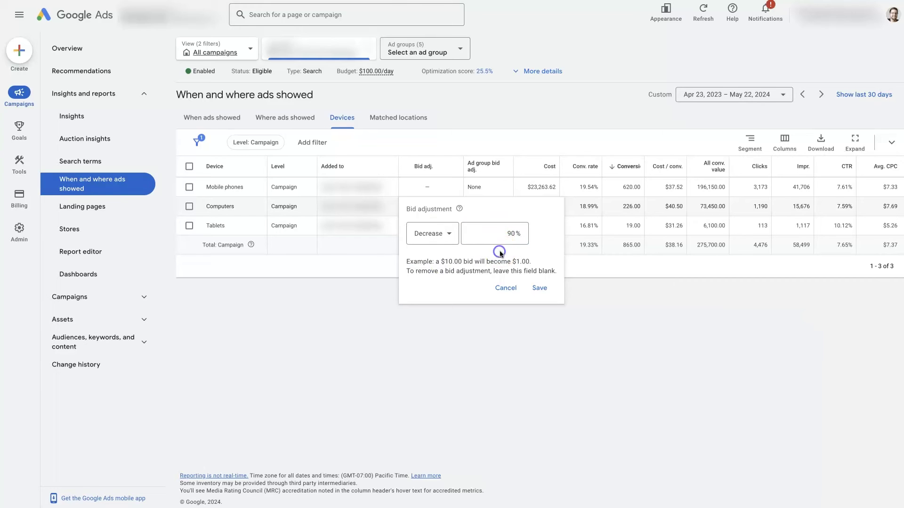
pyautogui.click(573, 266)
pyautogui.click(505, 287)
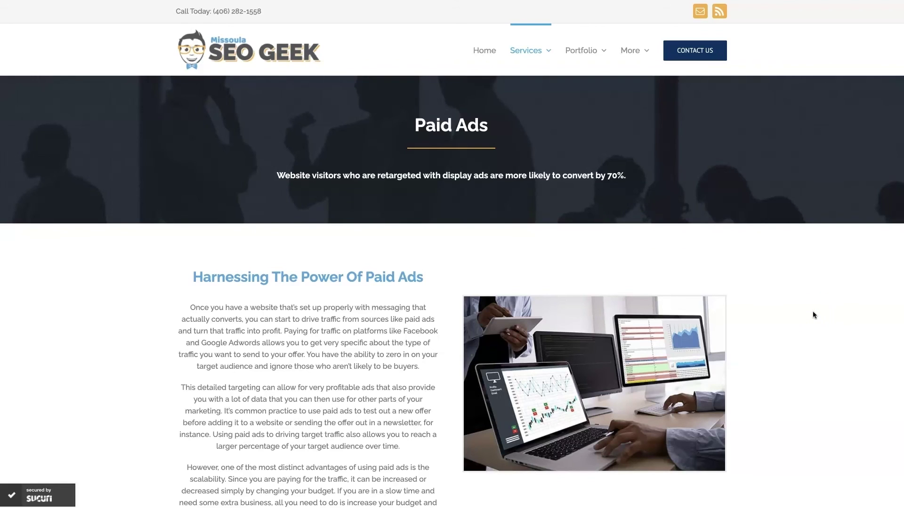
pyautogui.scroll(-20, 800, 348)
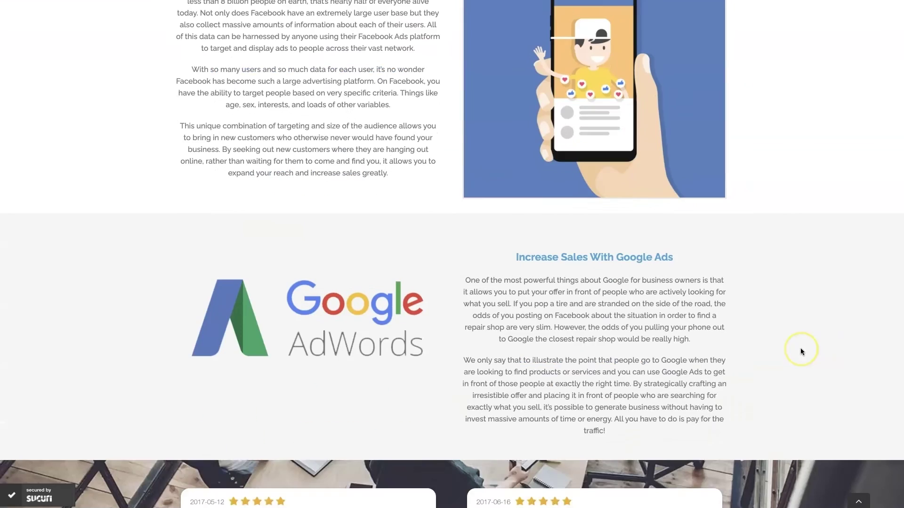
pyautogui.scroll(-1, 800, 351)
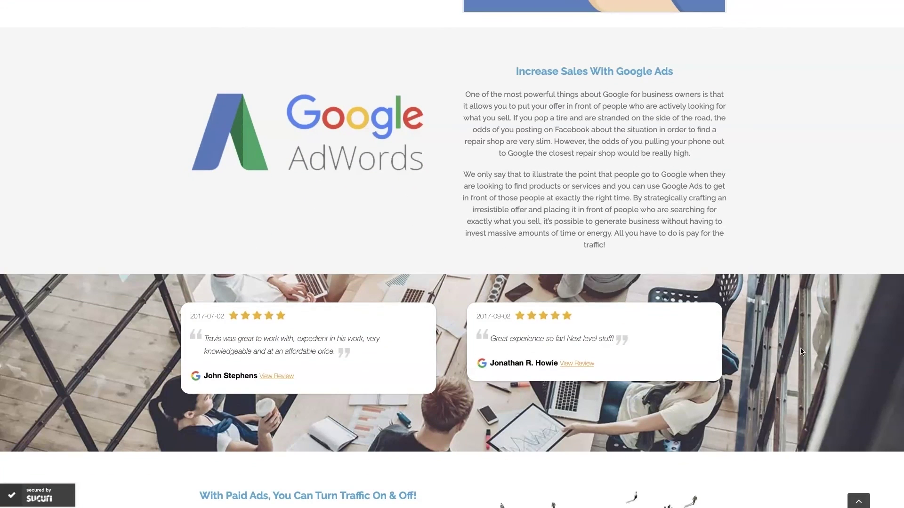
pyautogui.scroll(1, 802, 351)
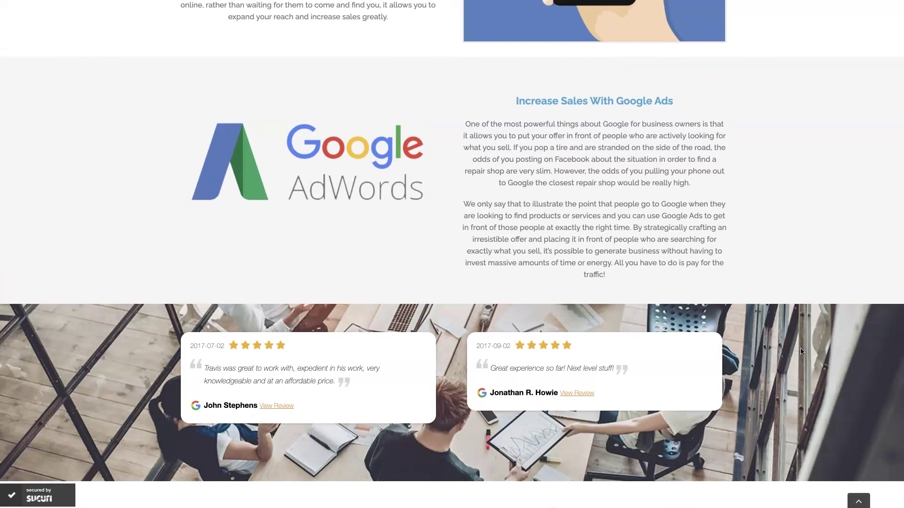
pyautogui.click(406, 398)
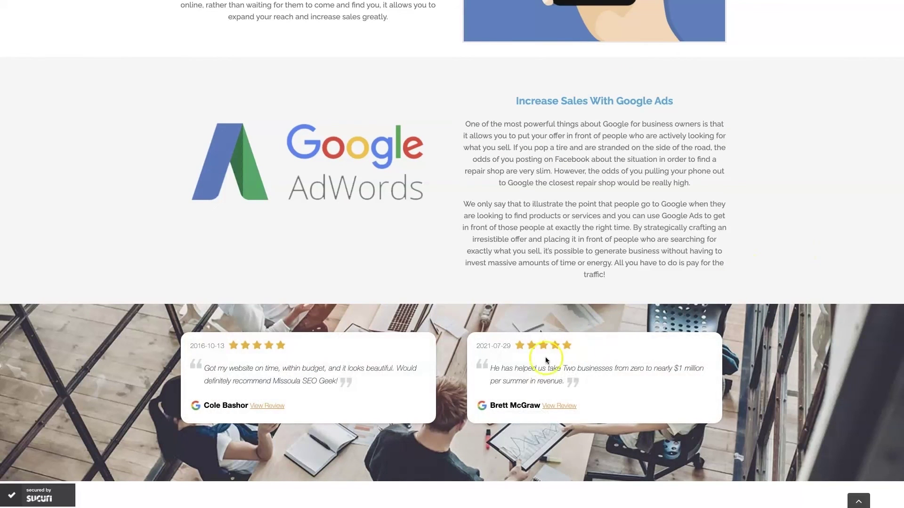
pyautogui.click(648, 398)
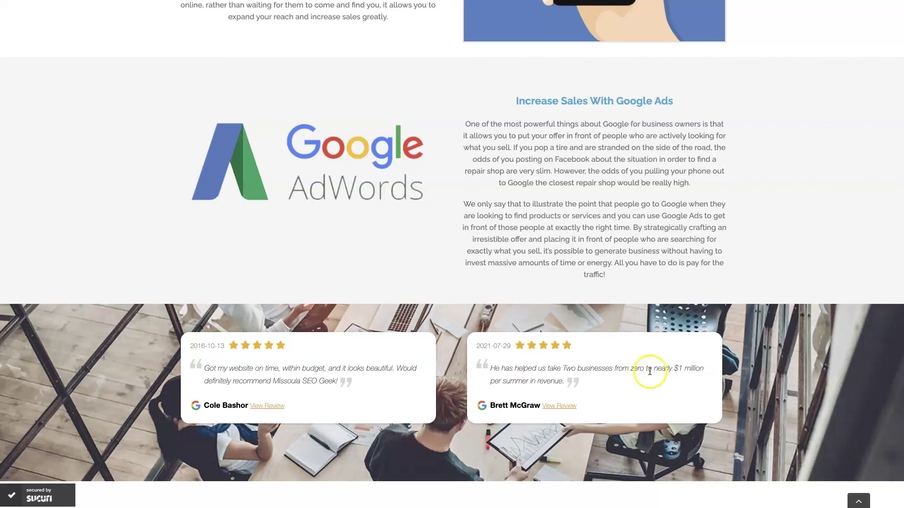